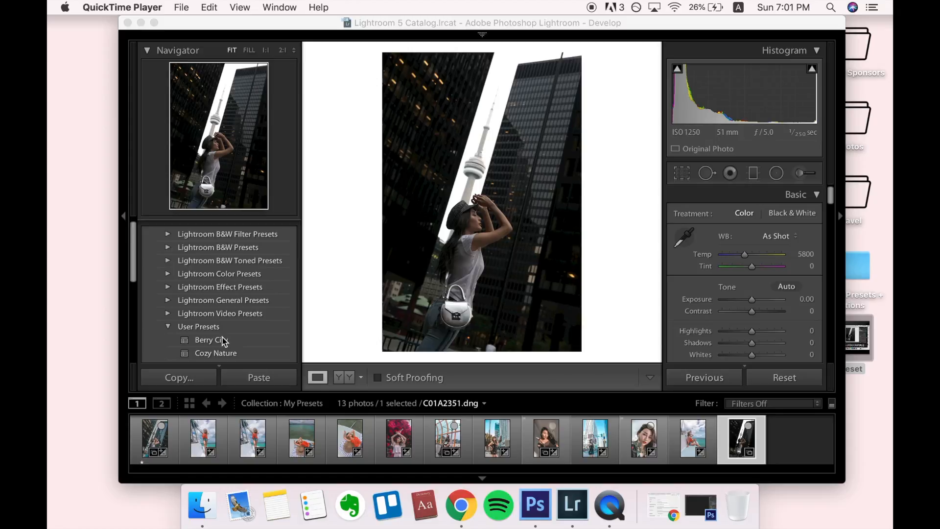
Step: Apply the Berry City user preset to the photo and set its exposure to +1.10
left_click(223, 340)
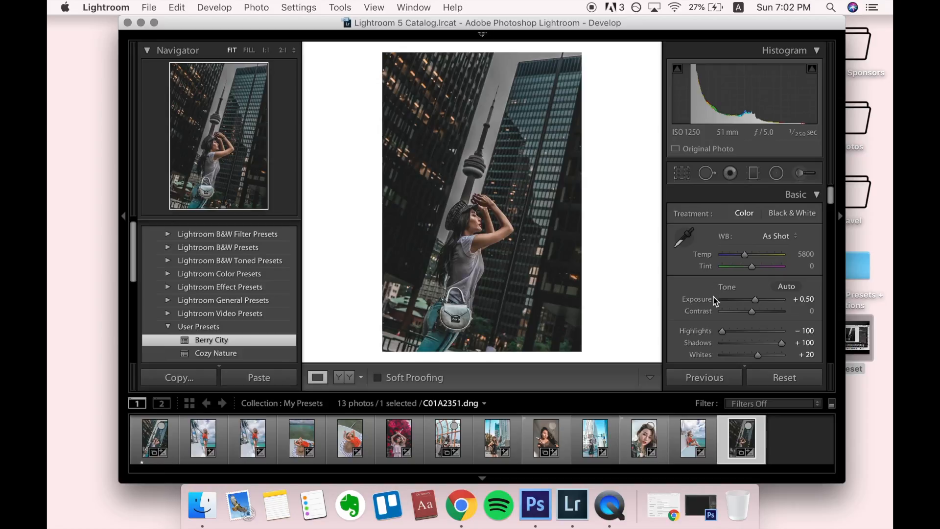
left_click(805, 300)
type("1.1")
key("Return")
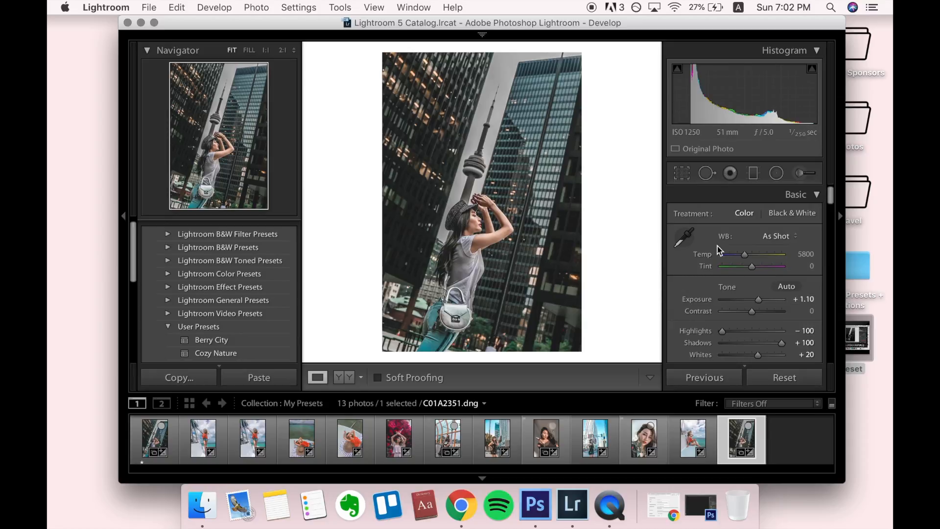
Step: Paint an Adjustment Brush mask with clarity 100 and sharpness 100 over the buildings on both sides of the tower
left_click(800, 174)
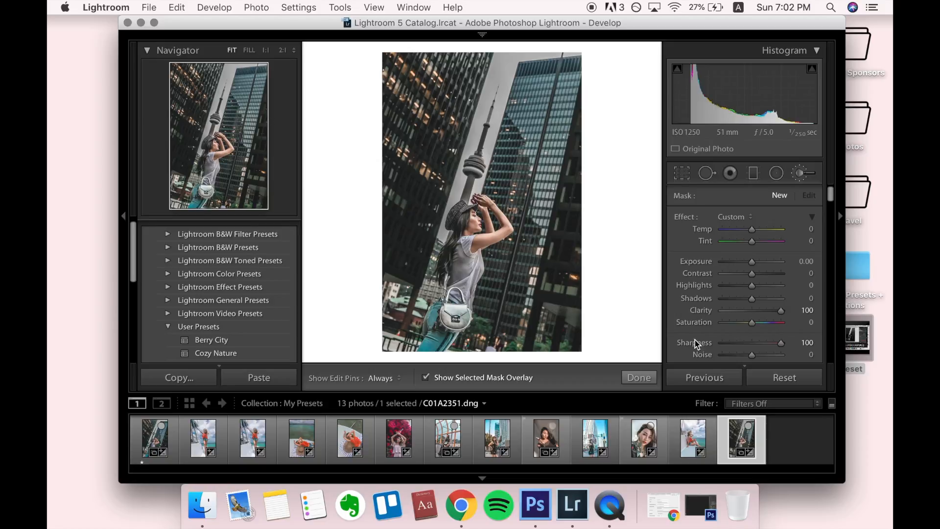
scroll(705, 318, "down", 8)
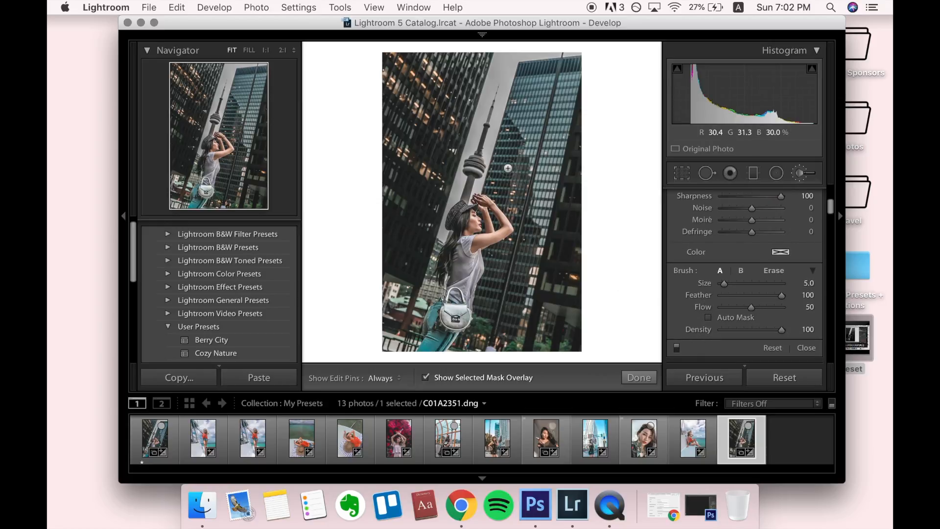
scroll(396, 112, "up", 9)
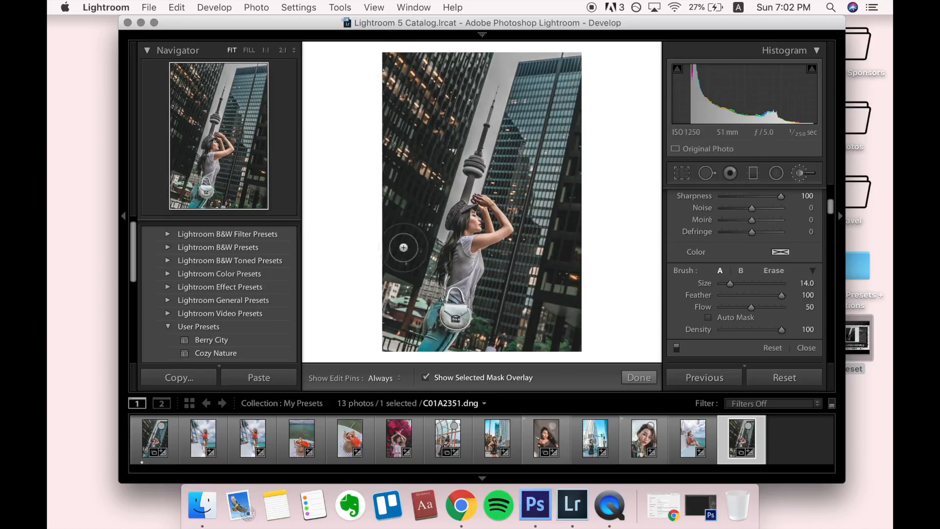
mouse_move(394, 85)
left_mouse_down()
mouse_move(392, 49)
mouse_move(387, 69)
mouse_move(447, 64)
mouse_move(387, 120)
mouse_move(421, 54)
mouse_move(381, 66)
mouse_move(417, 76)
left_mouse_up()
scroll(742, 290, "up", 5)
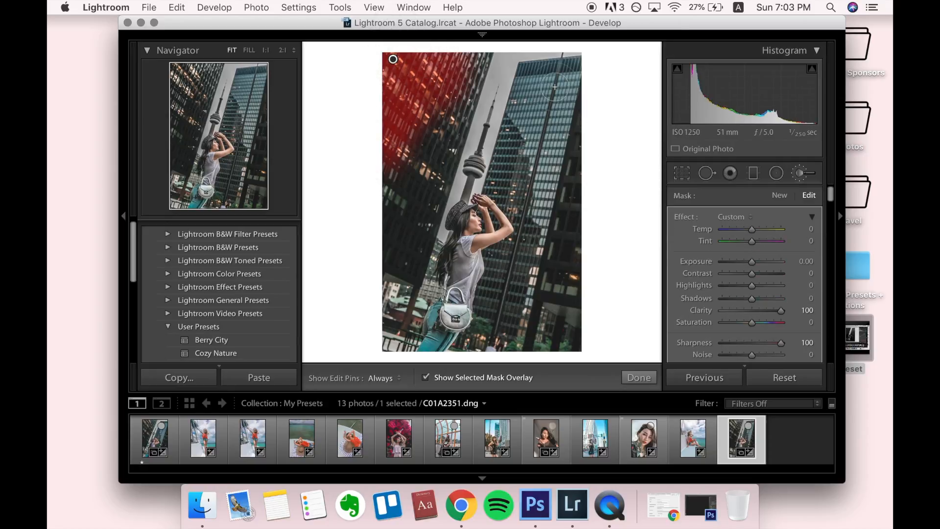
mouse_move(450, 64)
left_mouse_down()
mouse_move(467, 54)
mouse_move(442, 61)
mouse_move(471, 57)
mouse_move(457, 99)
mouse_move(482, 57)
mouse_move(466, 112)
mouse_move(477, 69)
mouse_move(380, 181)
mouse_move(381, 226)
mouse_move(410, 170)
mouse_move(389, 279)
mouse_move(390, 263)
mouse_move(408, 257)
mouse_move(442, 166)
mouse_move(405, 298)
mouse_move(462, 82)
mouse_move(381, 279)
mouse_move(386, 267)
mouse_move(393, 347)
mouse_move(468, 343)
mouse_move(407, 325)
mouse_move(464, 335)
mouse_move(425, 319)
mouse_move(445, 318)
mouse_move(419, 306)
mouse_move(426, 313)
mouse_move(429, 283)
mouse_move(405, 328)
mouse_move(471, 344)
mouse_move(446, 345)
mouse_move(513, 350)
mouse_move(445, 318)
mouse_move(512, 323)
mouse_move(464, 339)
mouse_move(590, 346)
mouse_move(577, 335)
mouse_move(565, 345)
mouse_move(572, 264)
mouse_move(509, 313)
mouse_move(485, 308)
mouse_move(492, 265)
mouse_move(491, 276)
mouse_move(530, 253)
mouse_move(492, 259)
mouse_move(595, 222)
mouse_move(567, 272)
mouse_move(515, 305)
mouse_move(570, 276)
mouse_move(520, 201)
mouse_move(491, 182)
mouse_move(528, 69)
mouse_move(585, 65)
mouse_move(527, 82)
mouse_move(534, 147)
mouse_move(566, 192)
left_mouse_up()
key("h")
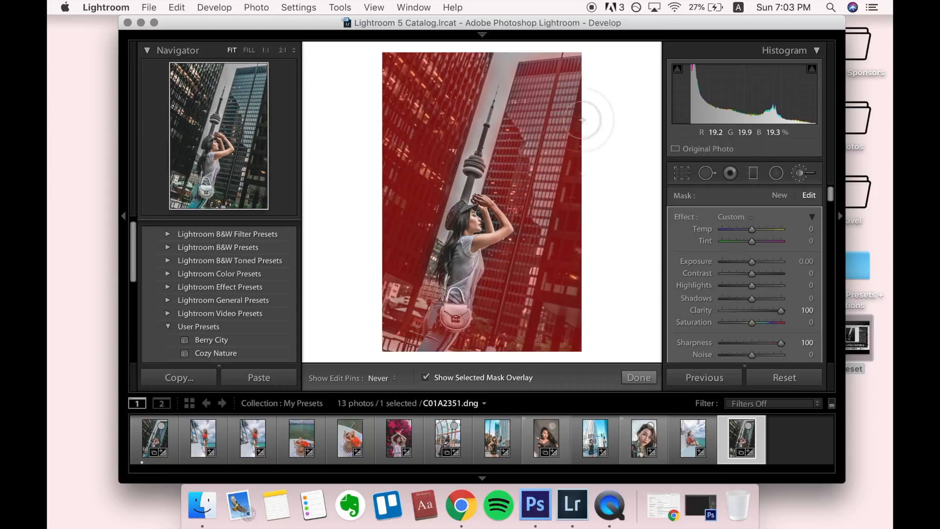
Step: Extend the clarity and sharpness mask over the tower, then hide the mask overlay
key("h")
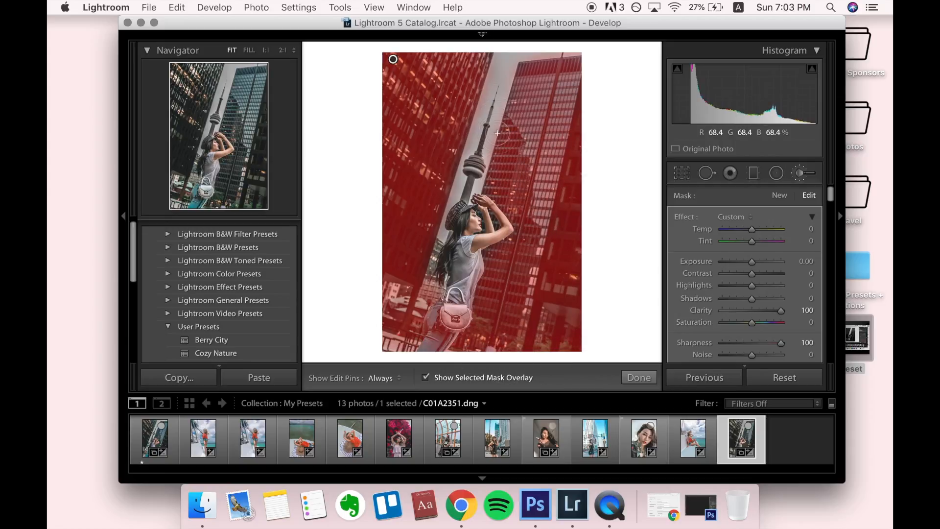
key("h")
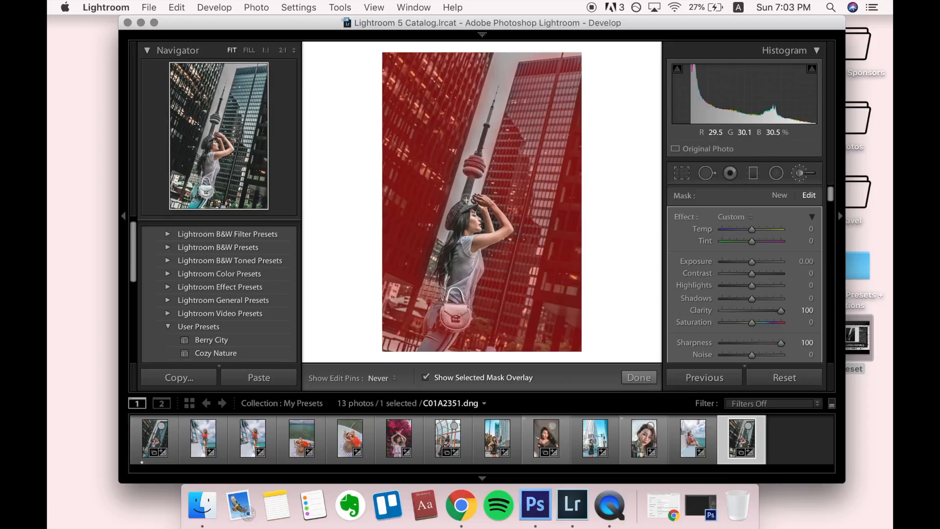
key("h")
key("h")
left_click_drag(495, 103, 474, 172)
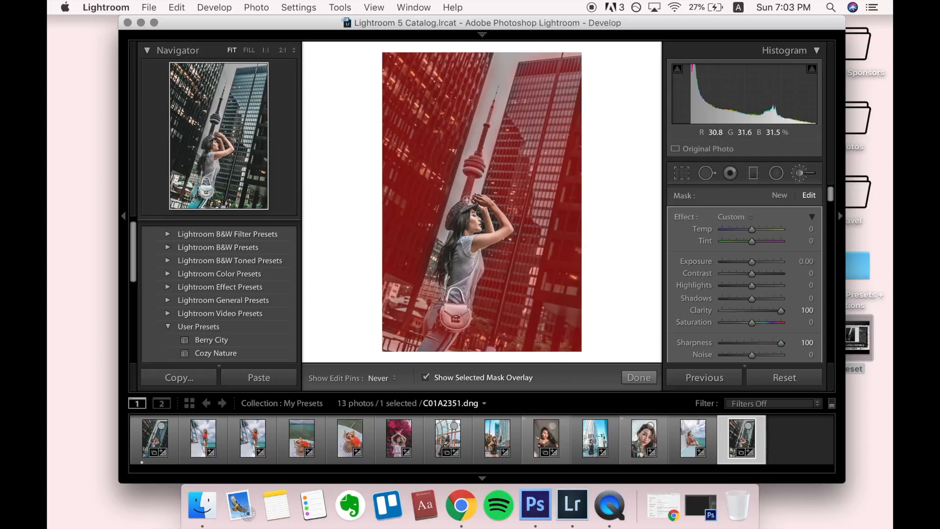
key("h")
left_click(426, 377)
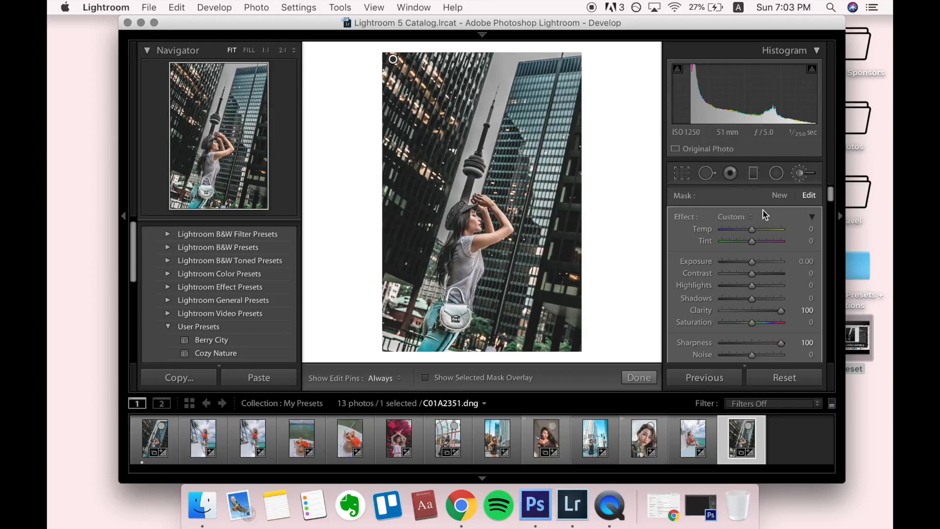
Step: Start a new brush mask with clarity 0, sharpness 0 and highlights 30
left_click(779, 196)
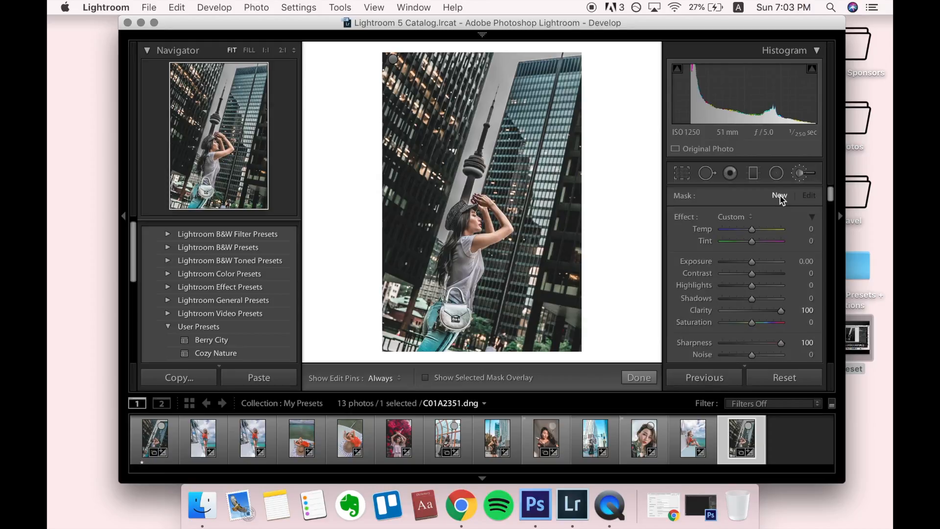
left_click(805, 310)
type("0")
key("Return")
left_click(806, 342)
type("0")
key("Return")
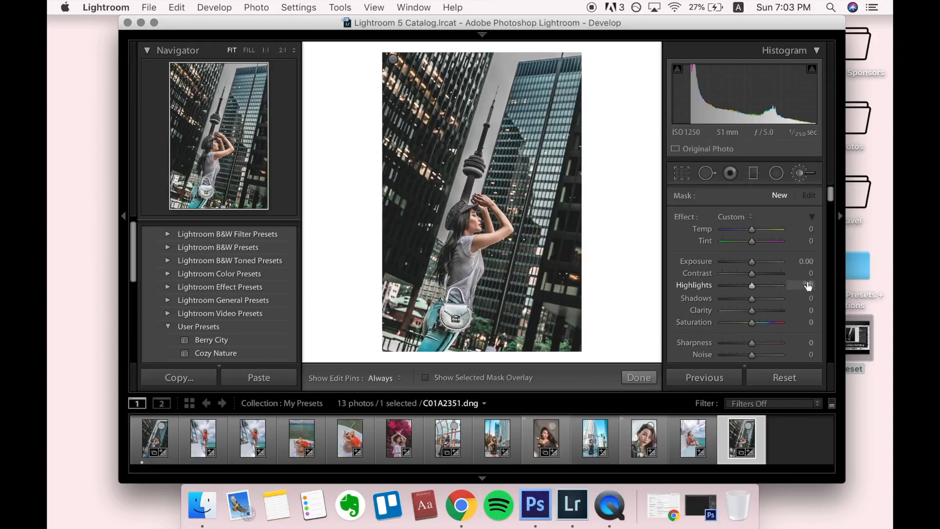
left_click(808, 286)
type("30")
key("Return")
Step: Paint the highlights mask over the sky around the tower, with the mask overlay shown and the edit pins hidden
key("h")
key("h")
left_click(499, 82)
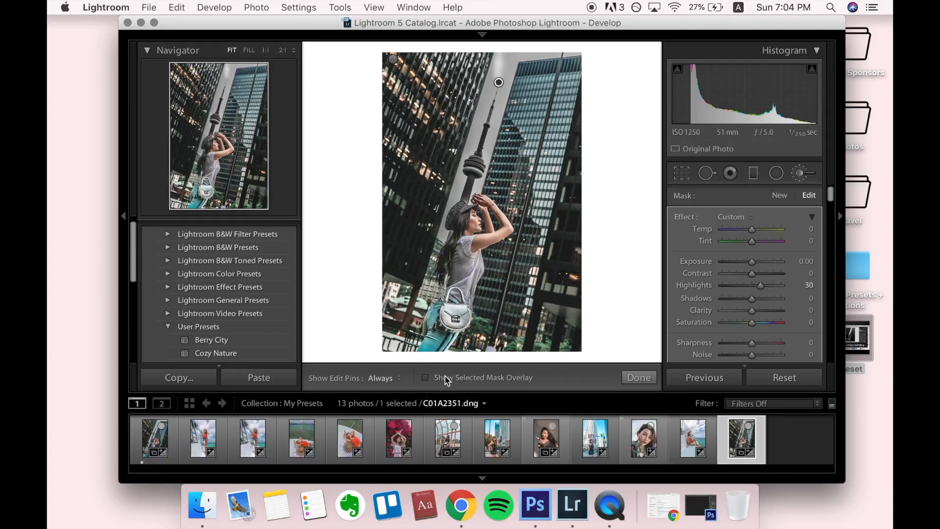
left_click(425, 378)
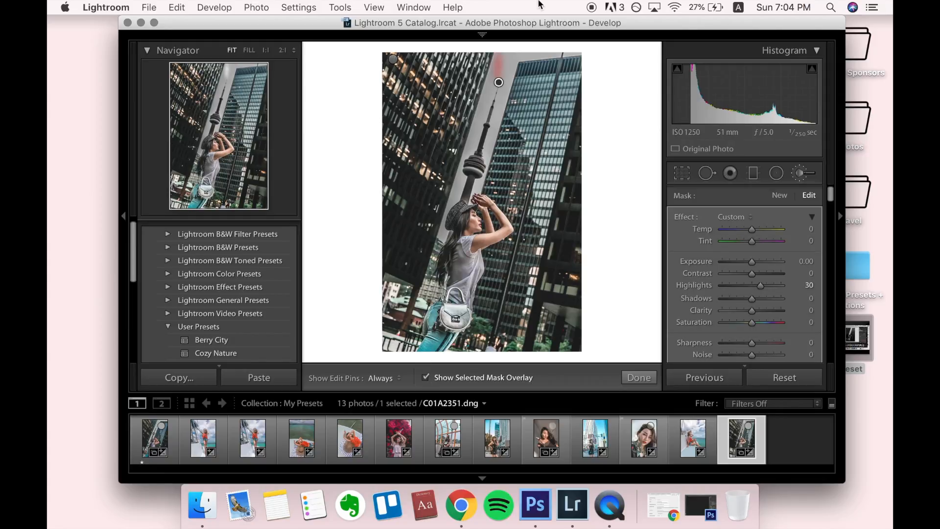
key("h")
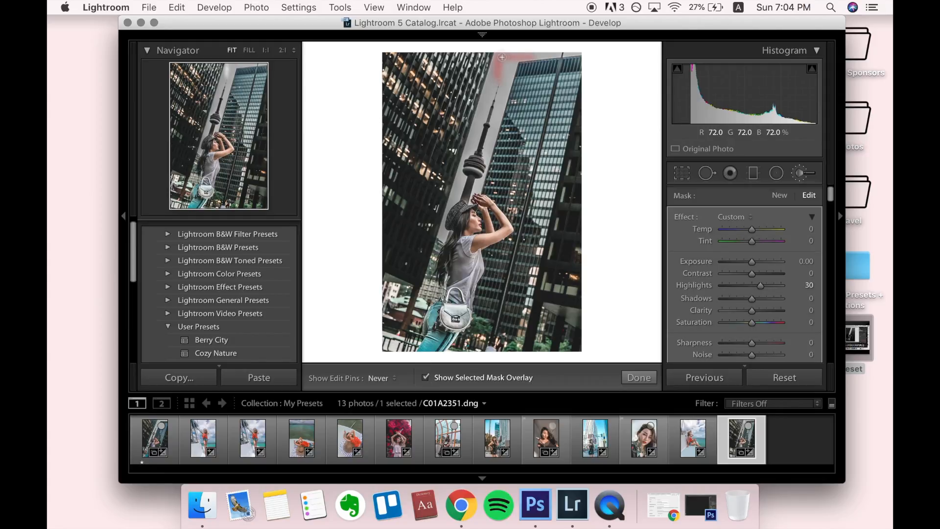
mouse_move(516, 56)
left_mouse_down()
mouse_move(578, 54)
mouse_move(503, 60)
mouse_move(496, 72)
mouse_move(497, 57)
mouse_move(490, 87)
mouse_move(498, 57)
mouse_move(491, 86)
left_mouse_up()
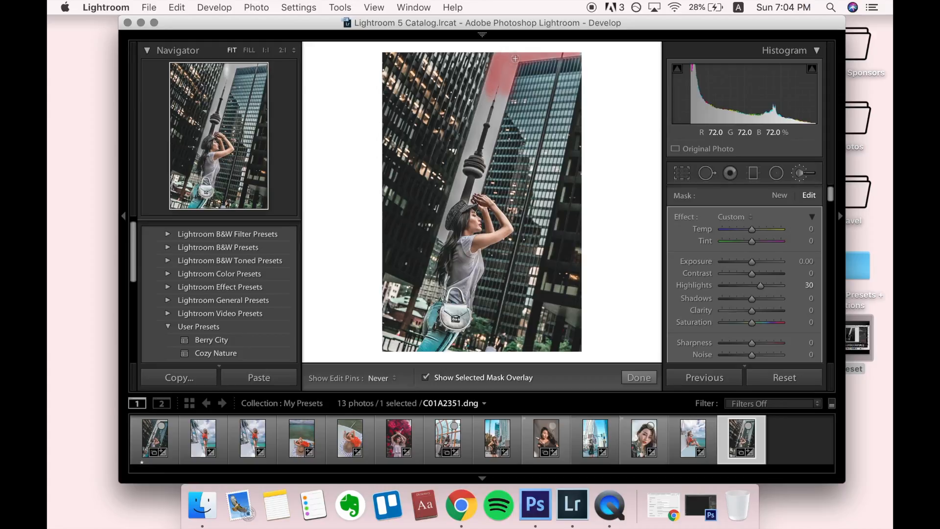
left_click_drag(490, 145, 495, 124)
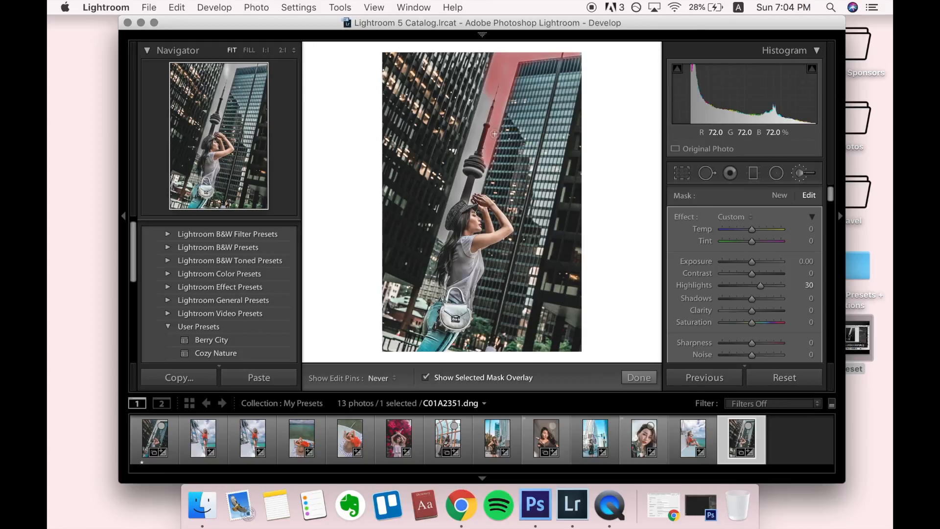
mouse_move(493, 100)
left_mouse_down()
mouse_move(478, 141)
mouse_move(490, 80)
mouse_move(446, 240)
left_mouse_up()
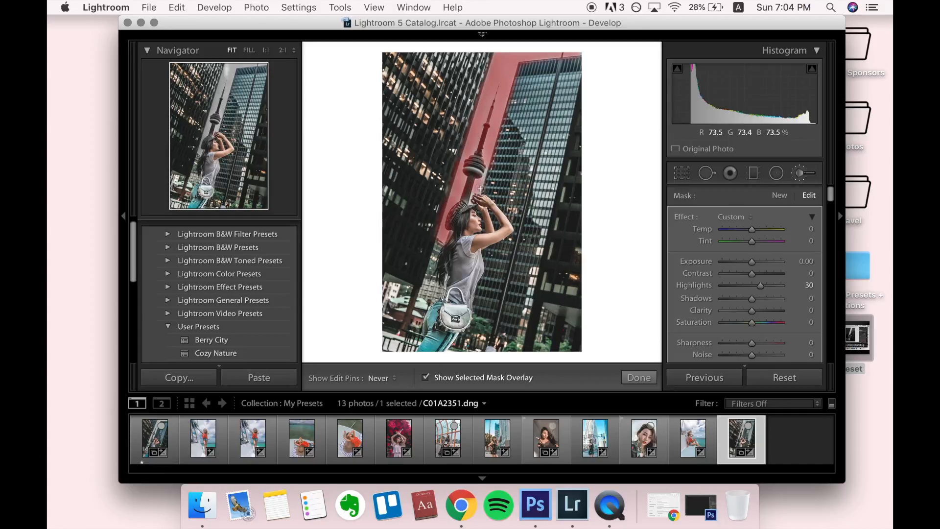
Step: Hide the mask overlay and inspect the sky with and without the edit pins
key("h")
key("h")
key("h")
key("h")
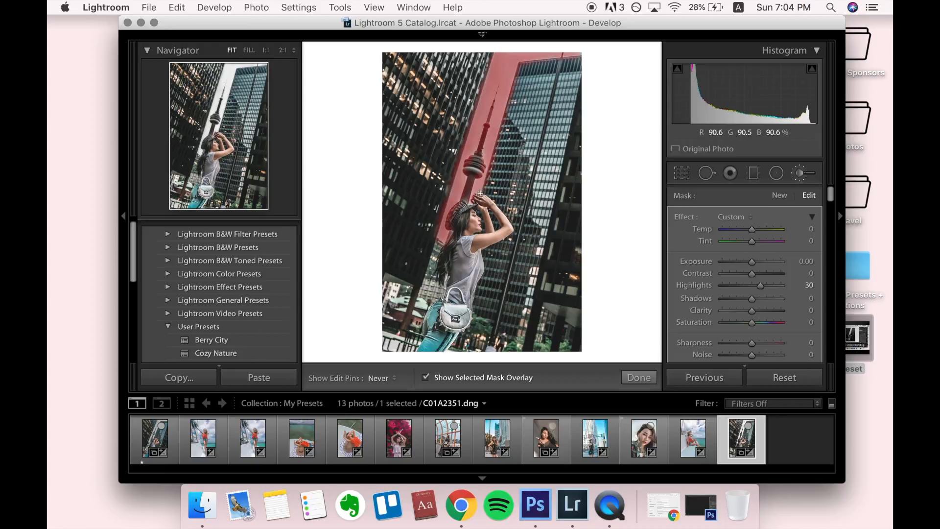
key("h")
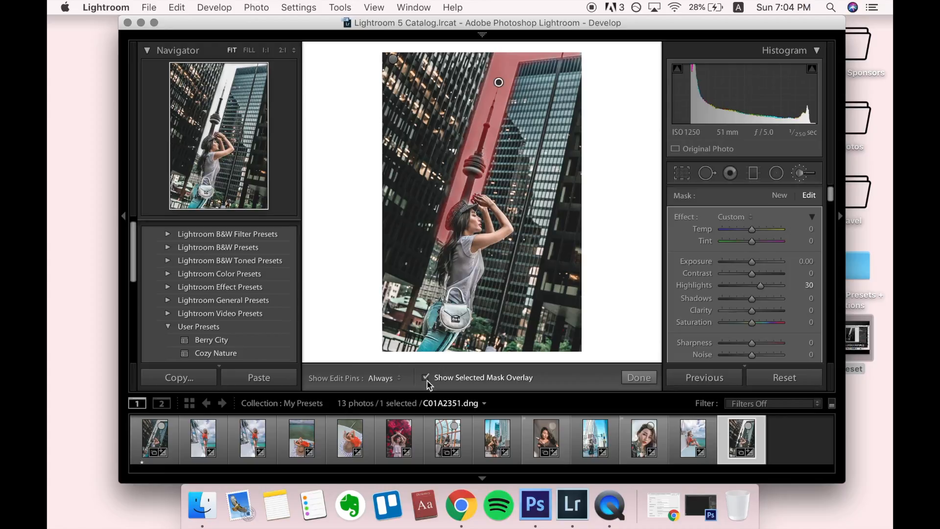
left_click(426, 378)
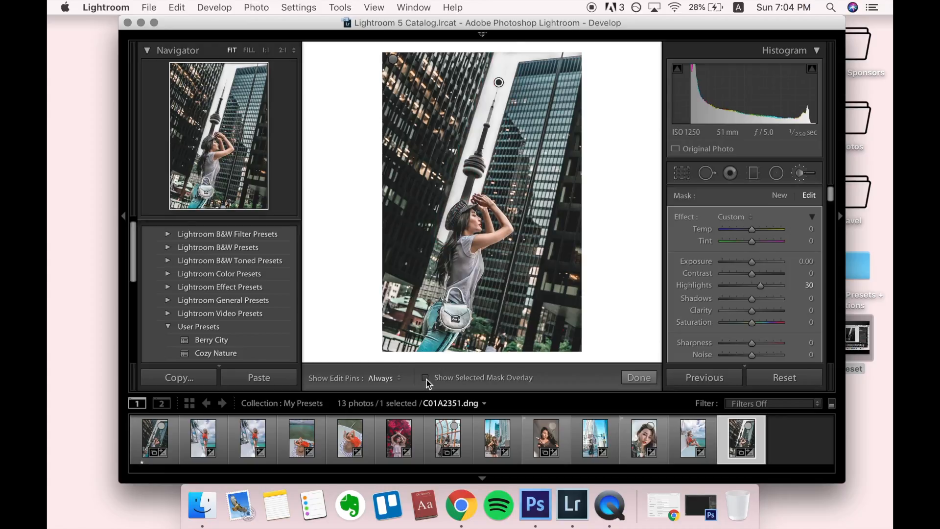
key("h")
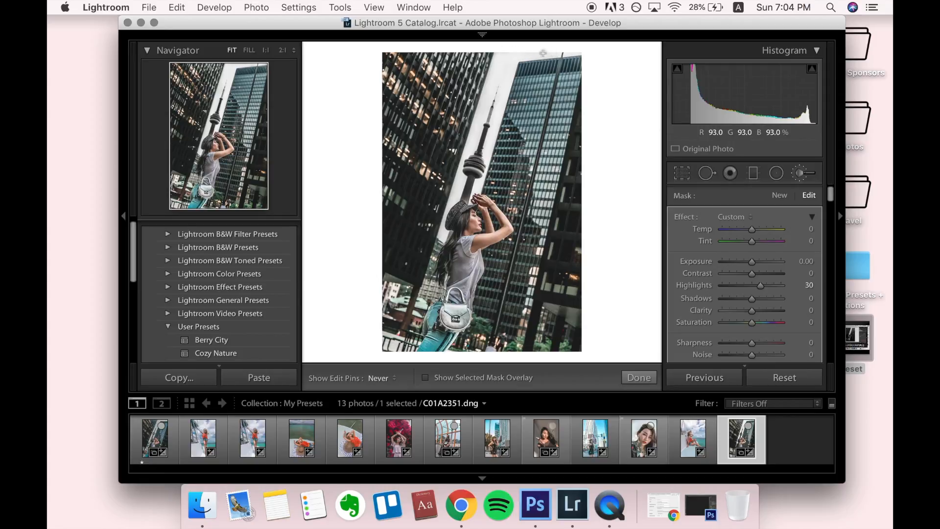
key("h")
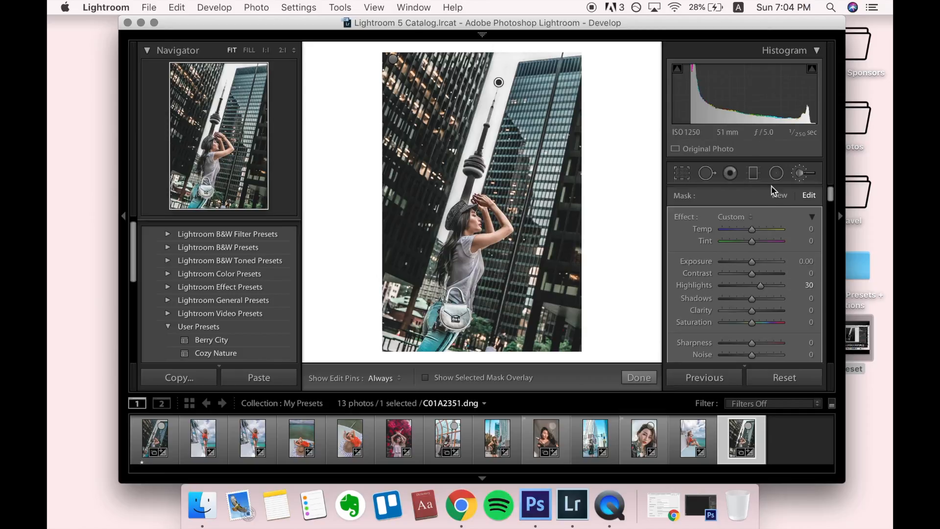
Step: Create another brush mask with highlights 30 and paint it over the woman's white top, with the mask overlay shown
left_click(781, 197)
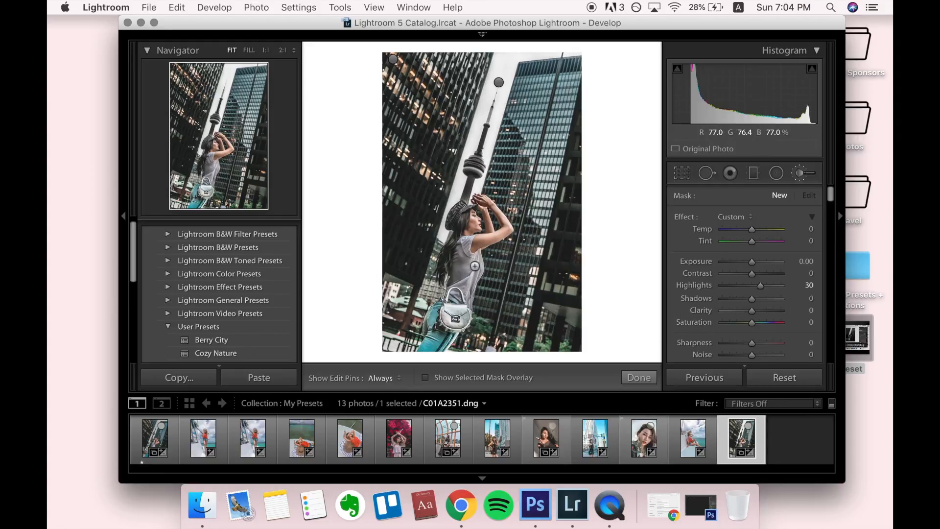
left_click(425, 379)
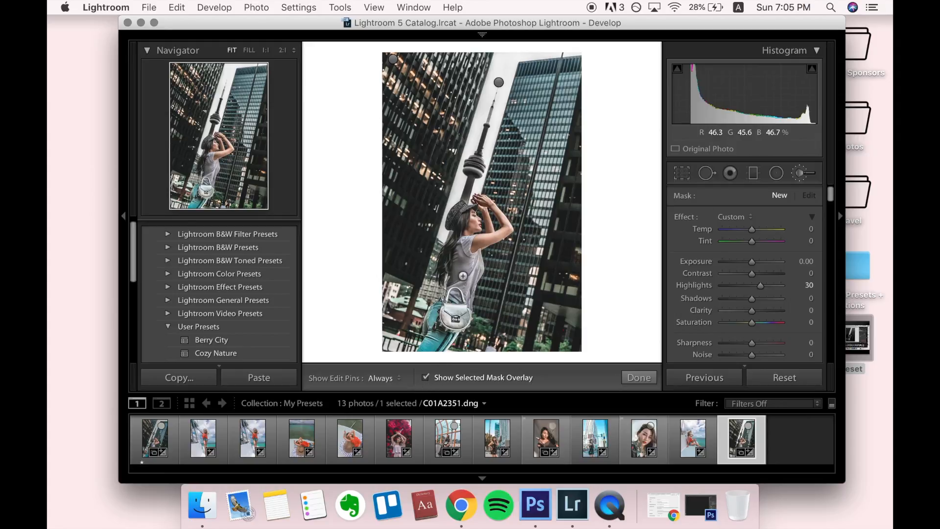
key("h")
mouse_move(458, 263)
left_mouse_down()
mouse_move(462, 272)
mouse_move(464, 248)
left_mouse_up()
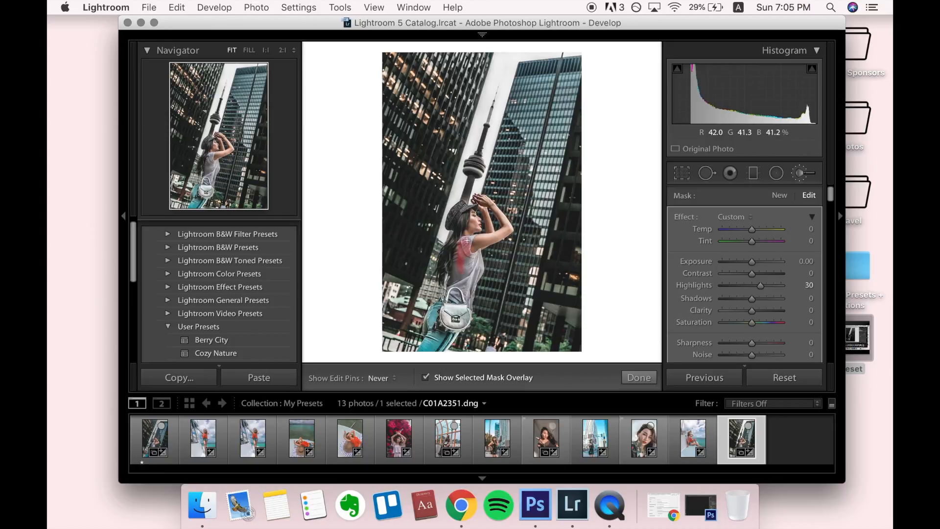
mouse_move(466, 239)
left_mouse_down()
mouse_move(452, 285)
mouse_move(463, 290)
mouse_move(462, 268)
mouse_move(469, 299)
mouse_move(480, 268)
left_mouse_up()
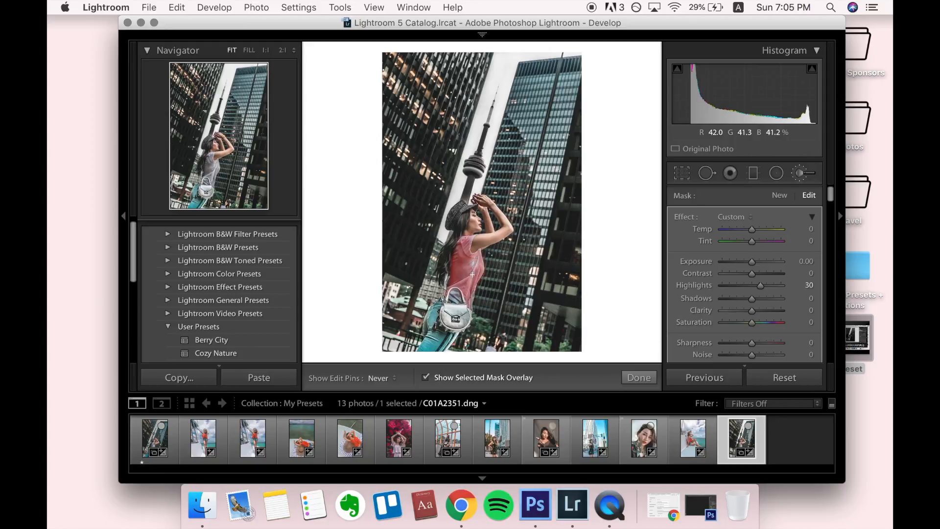
Step: Hide the overlay of the top's mask and finish the Adjustment Brush edits
key("h")
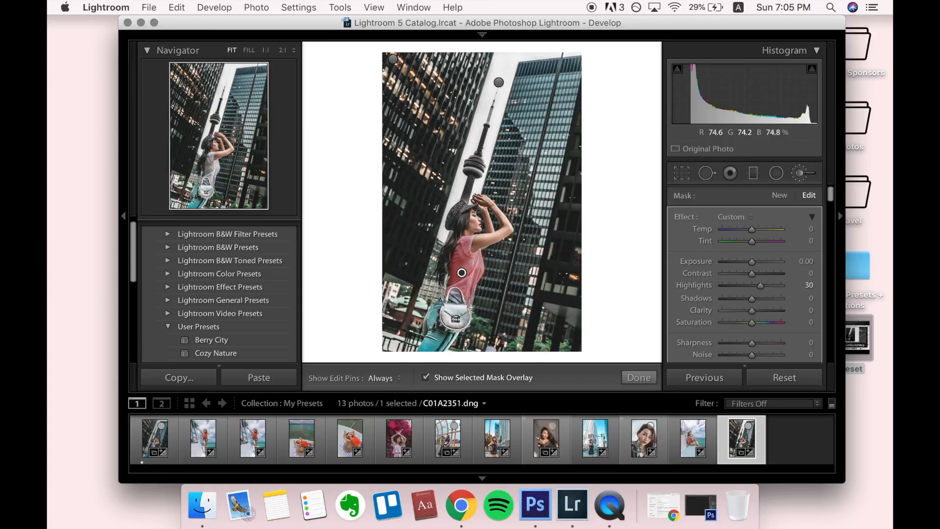
key("h")
key("h")
key("h")
key("h")
left_click(425, 378)
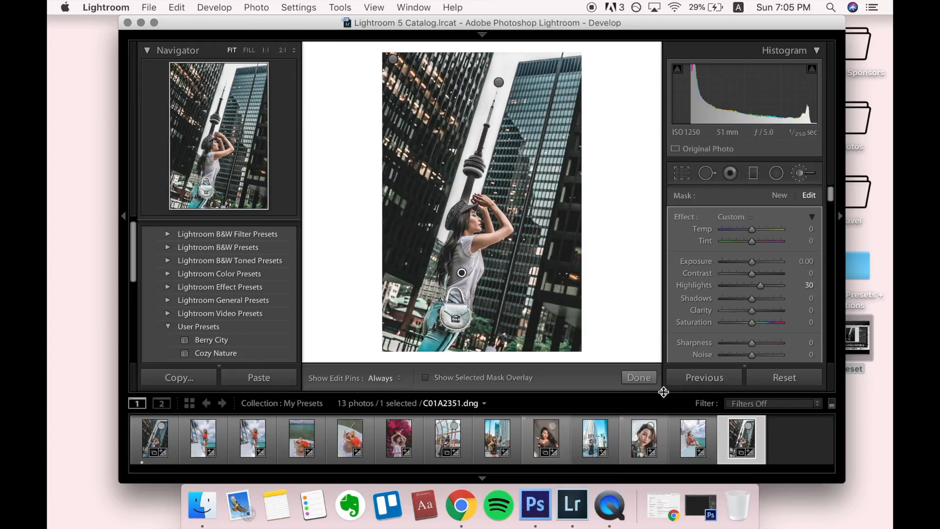
left_click(636, 377)
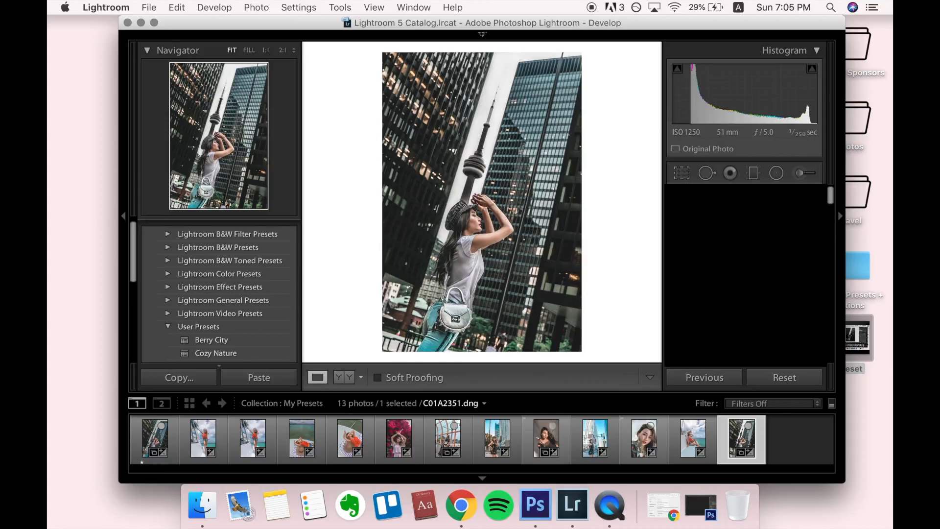
Step: Set the Blue saturation to +100 in the photo's color adjustments
scroll(745, 275, "down", 3)
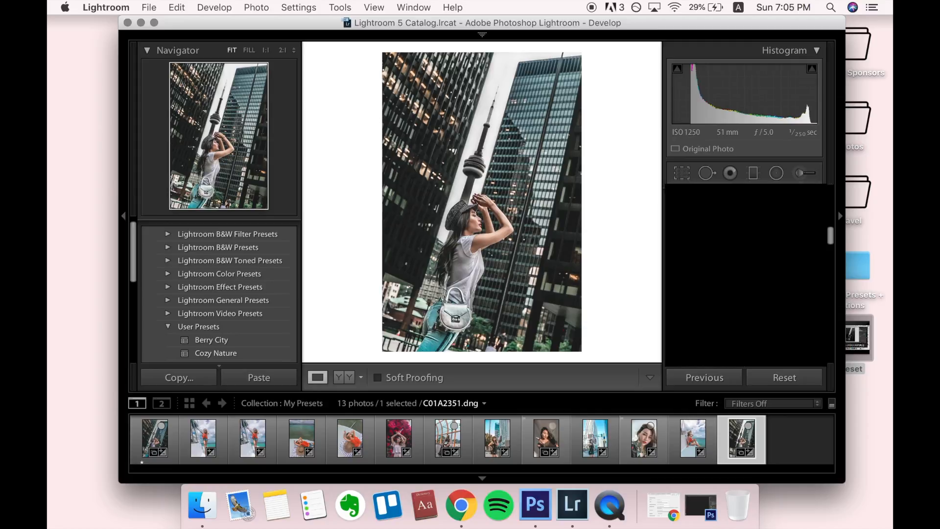
scroll(745, 275, "down", 2)
scroll(745, 275, "down", 5)
scroll(745, 275, "down", 2)
scroll(745, 275, "down", 2)
scroll(745, 275, "up", 2)
scroll(745, 275, "up", 2)
scroll(745, 275, "down", 2)
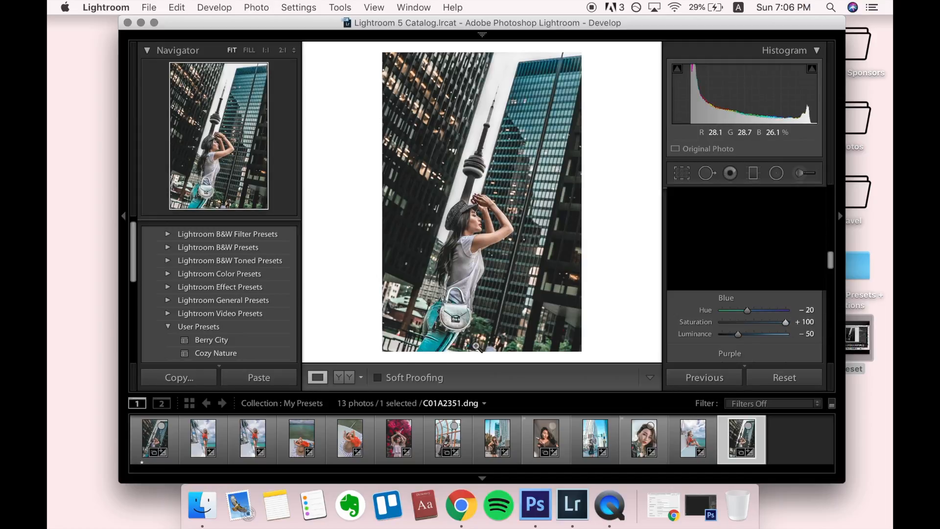
Step: Set the Orange saturation to -10 in the photo's color adjustments
scroll(727, 305, "up", 3)
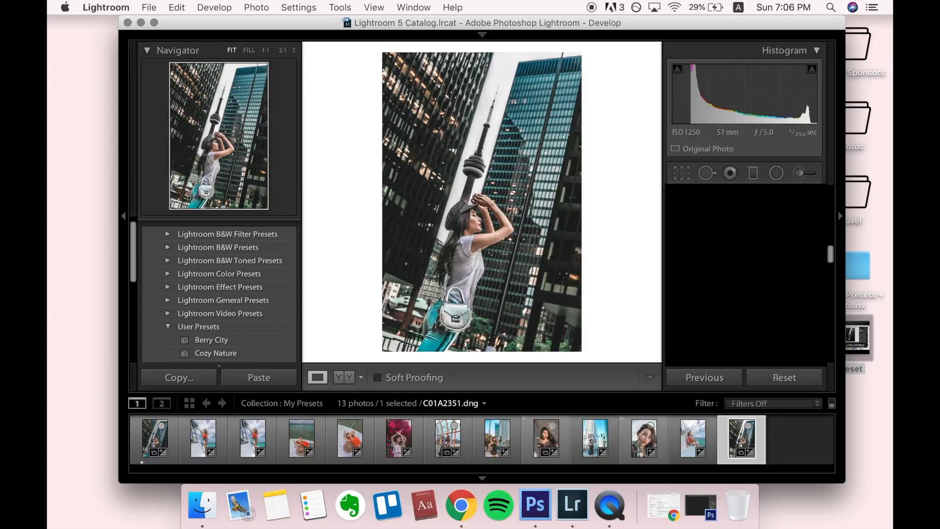
scroll(749, 274, "up", 2)
left_click(808, 231)
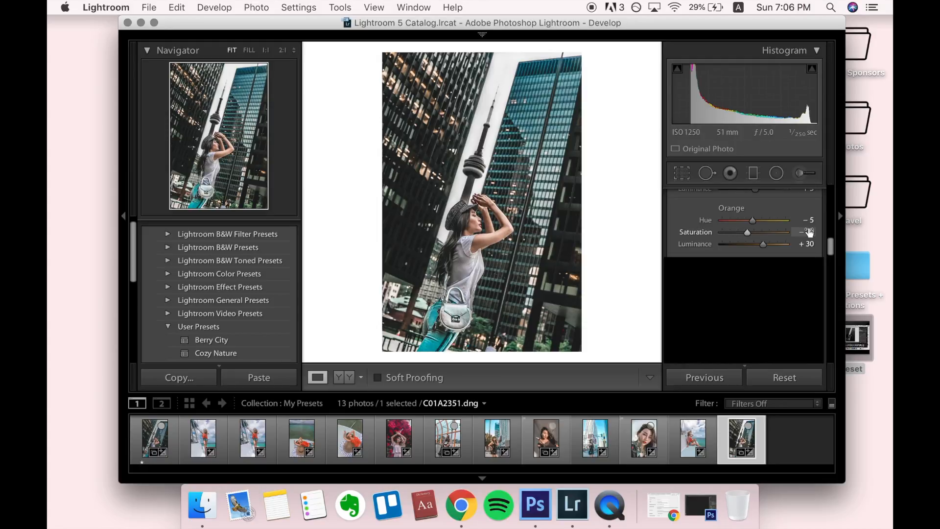
key("BackSpace")
type("-10")
key("Return")
Step: Compare the original and edited photo side by side in the Left / Right Before/After view
scroll(744, 274, "up", 15)
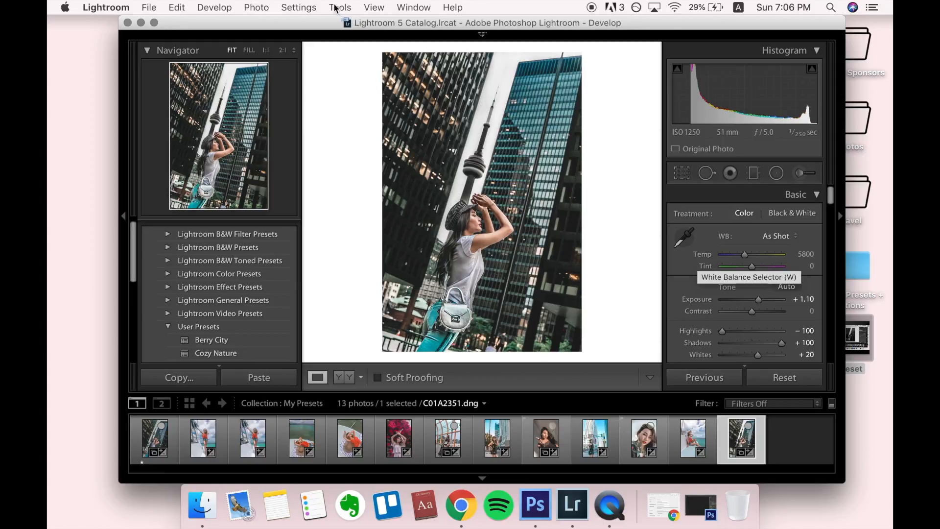
left_click(373, 7)
mouse_move(486, 135)
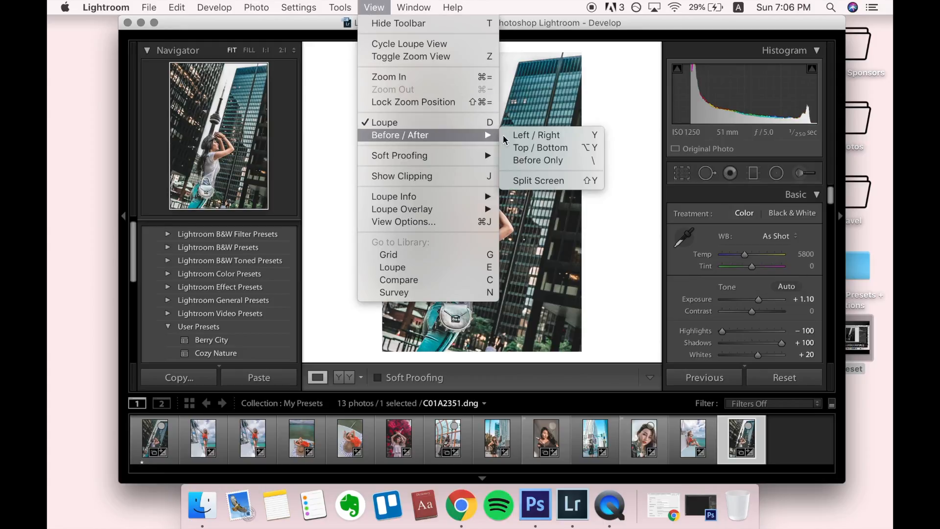
left_click(521, 136)
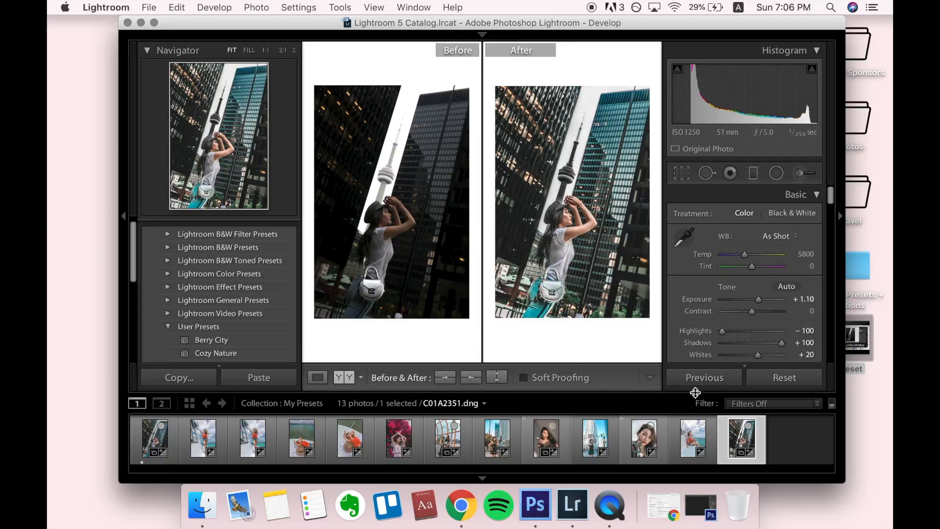
Step: Export the edited photo to the hard drive as a 16-bit sRGB PSD at 72 pixels per inch
right_click(739, 447)
mouse_move(747, 398)
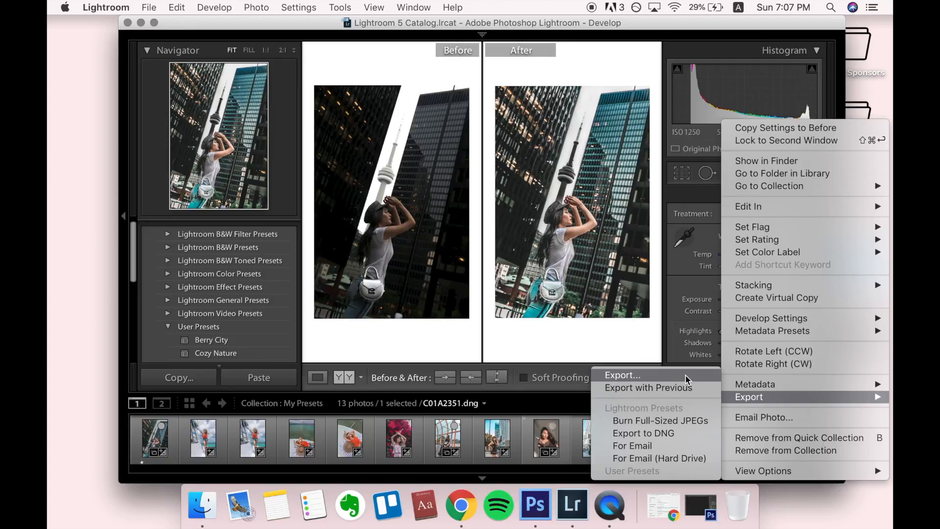
left_click(685, 376)
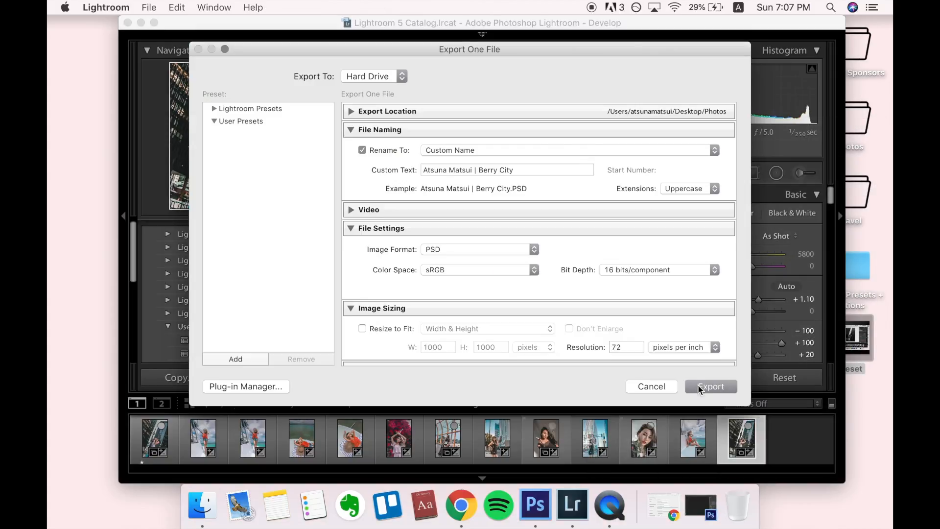
left_click(701, 385)
Step: Switch to Photoshop and open the exported Berry City PSD from the Photos folder
left_click(701, 509)
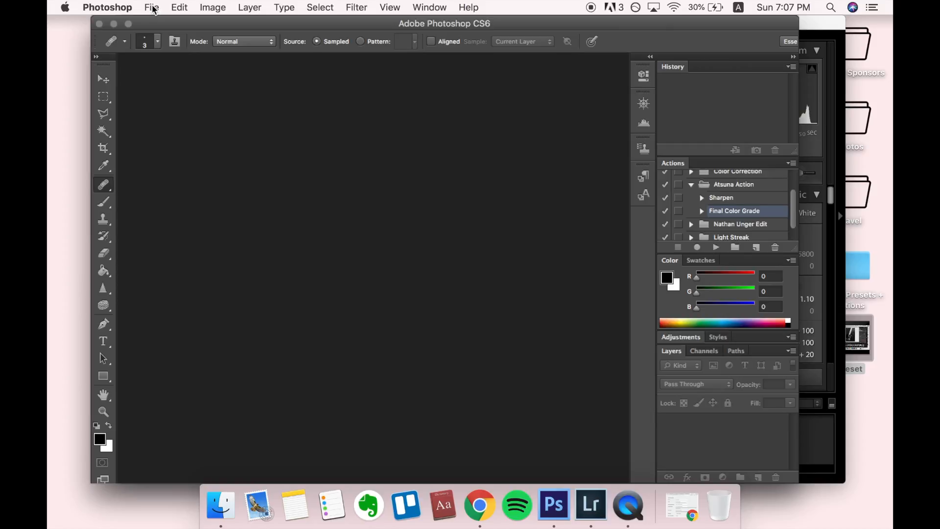
left_click(153, 10)
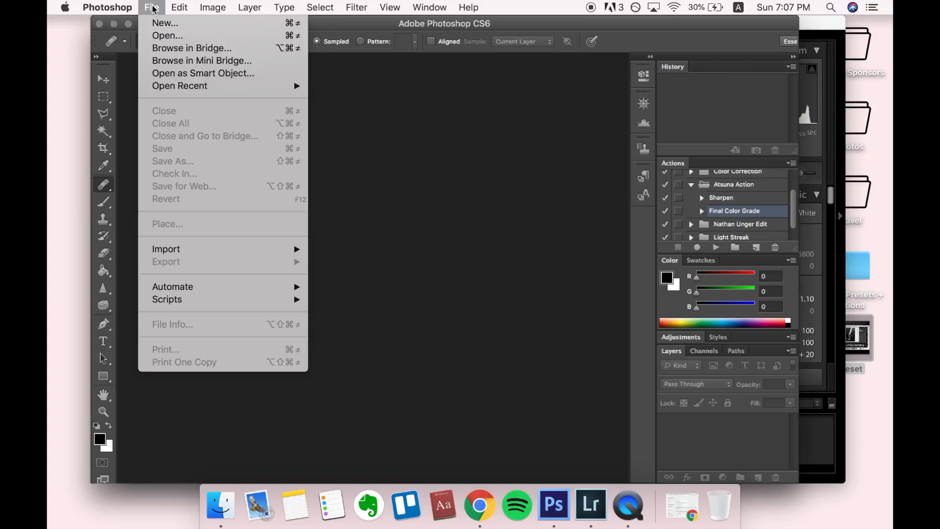
left_click(168, 35)
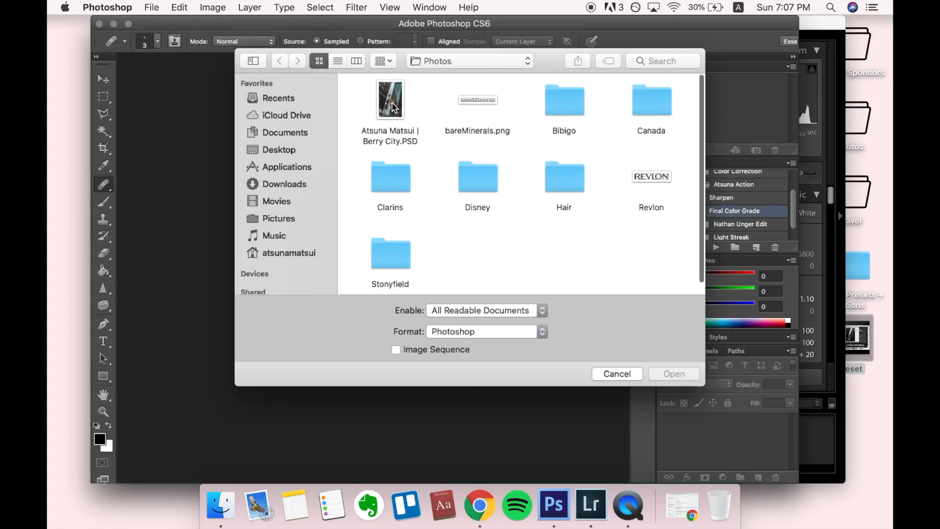
left_click(391, 105)
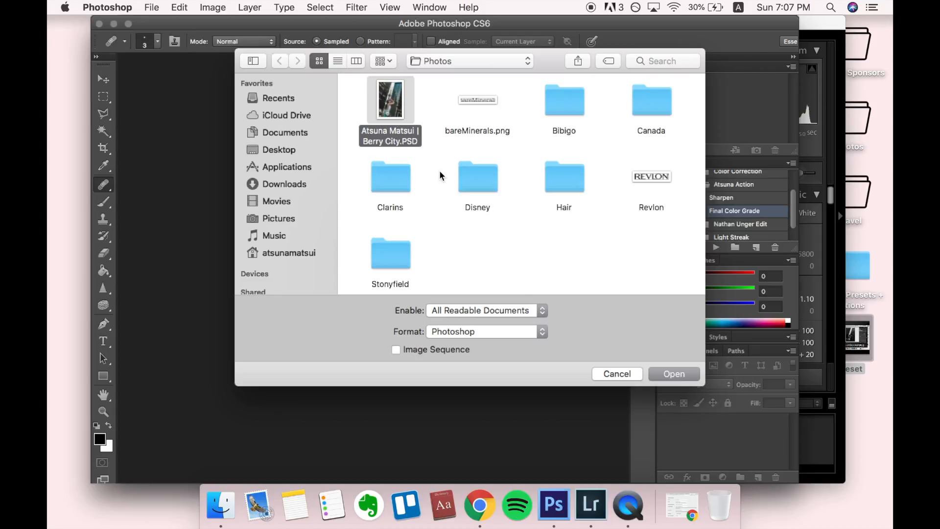
left_click(665, 375)
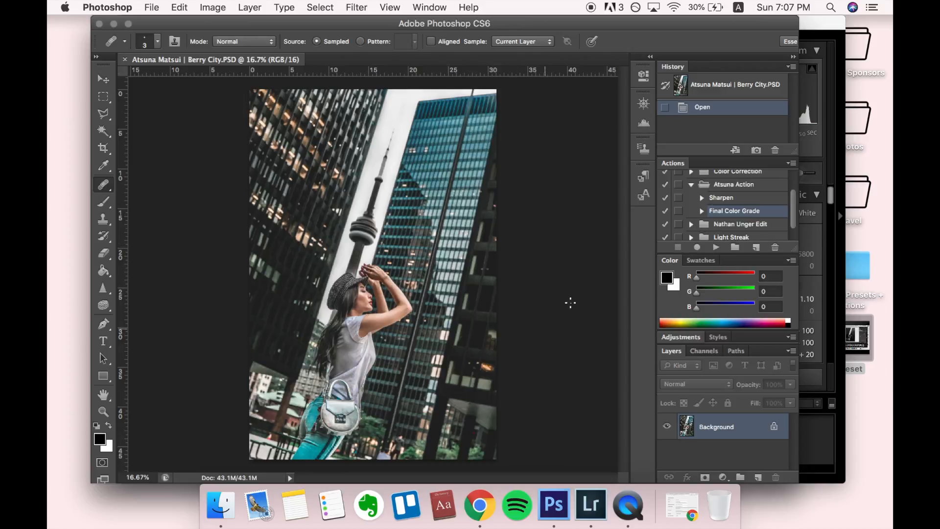
Step: Run the Final Color Grade action on the photo and set the Curves layer's opacity to 0%
left_click(716, 247)
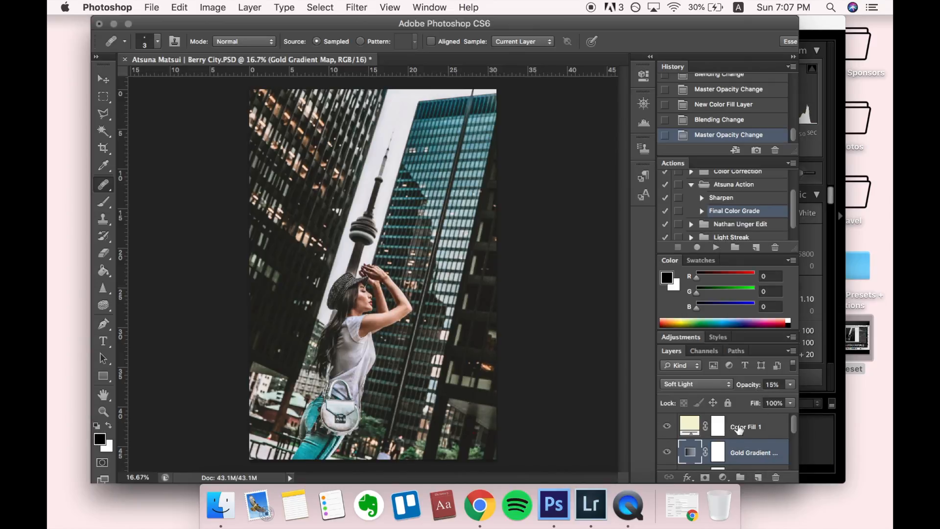
scroll(758, 456, "down", 3)
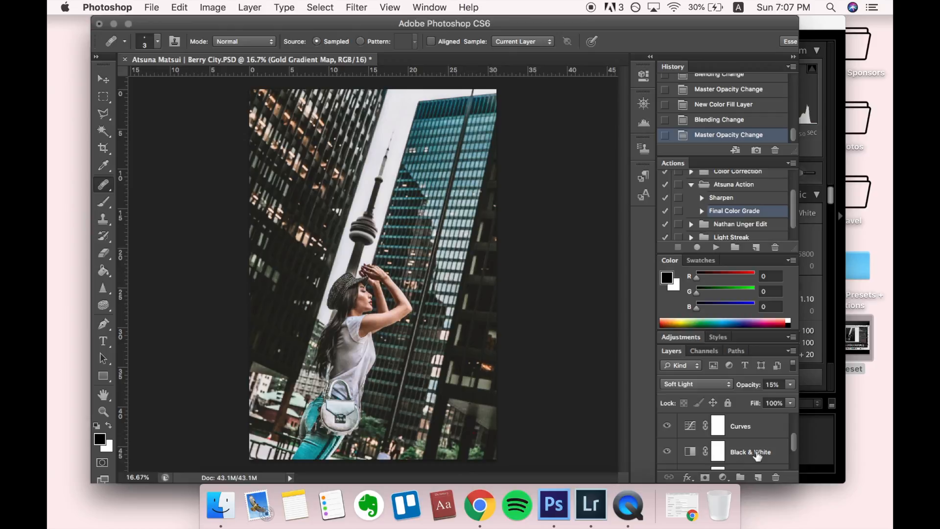
left_click(748, 435)
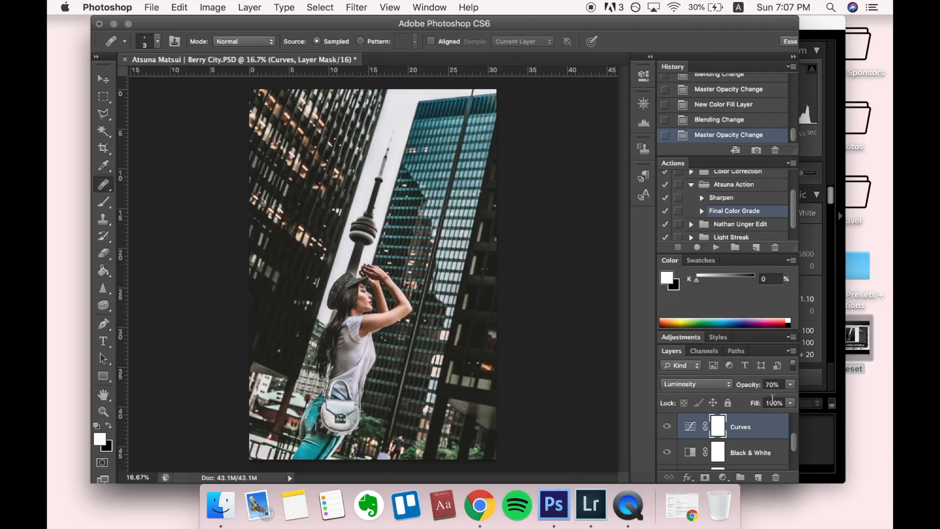
left_click(790, 386)
left_click_drag(773, 397, 726, 397)
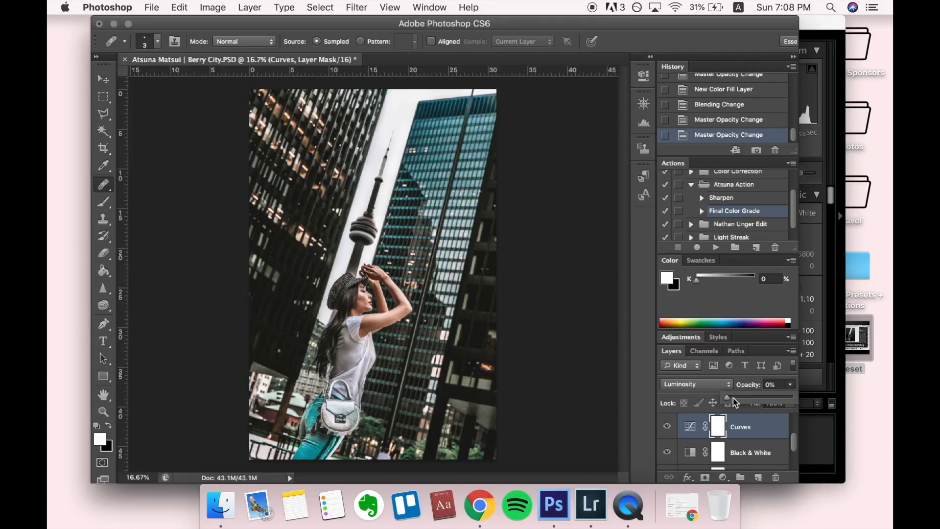
mouse_move(730, 396)
left_mouse_down()
mouse_move(795, 394)
mouse_move(722, 401)
left_mouse_up()
Step: Set the Black & White layer's opacity to 10%
left_click(751, 460)
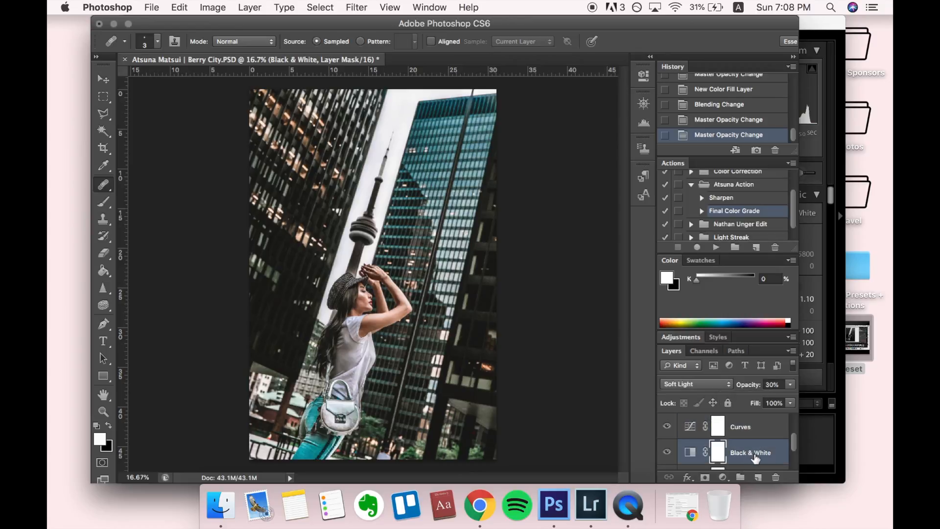
left_click(751, 429)
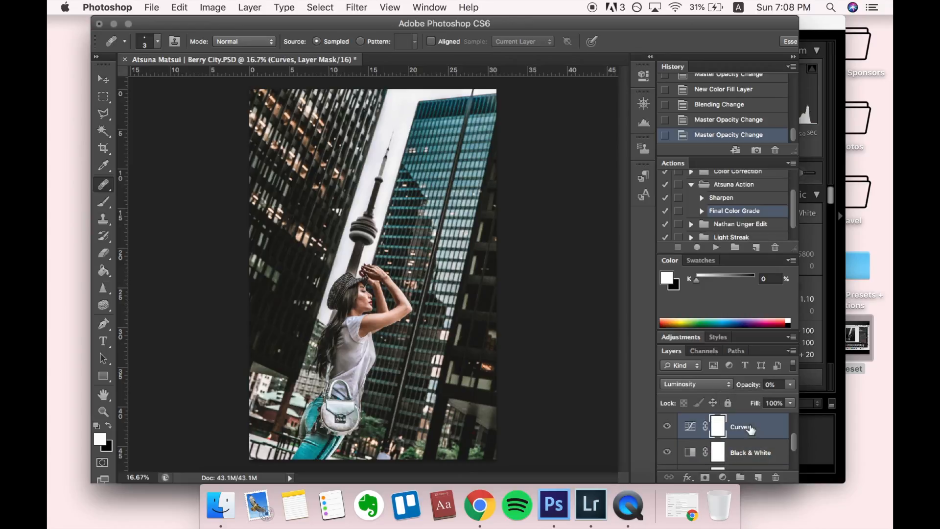
left_click(761, 455)
left_click(790, 384)
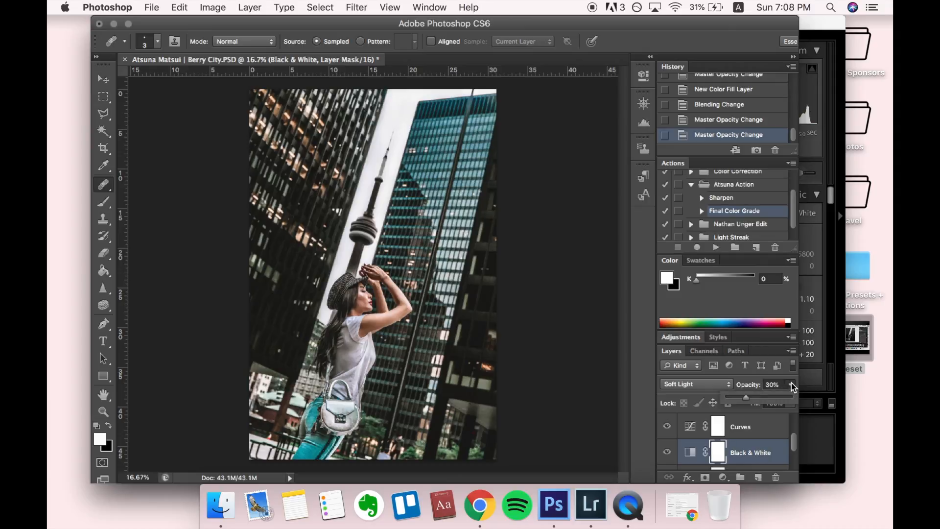
left_click(732, 398)
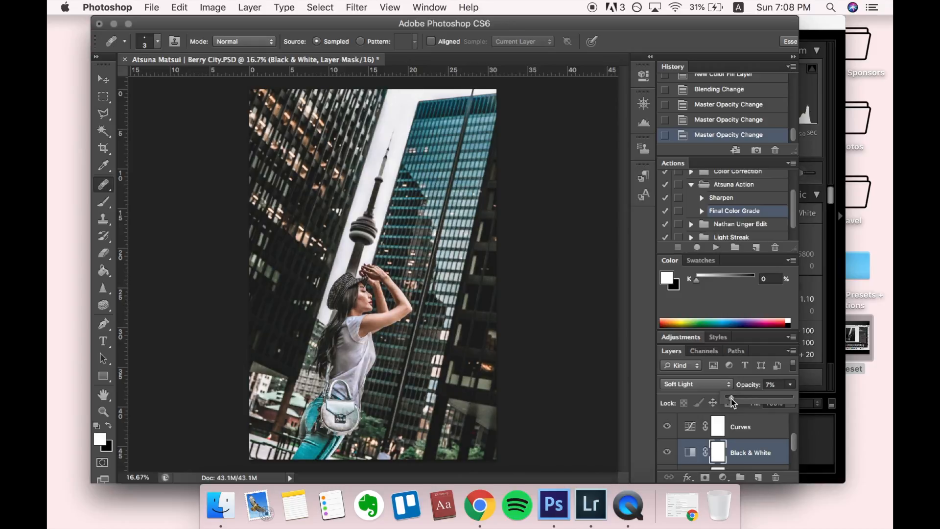
left_click_drag(733, 401, 735, 398)
Step: Create a layer group, move all color grade layers from Color Fill 1 through Blue Filter into it, and collapse it
scroll(754, 444, "down", 3)
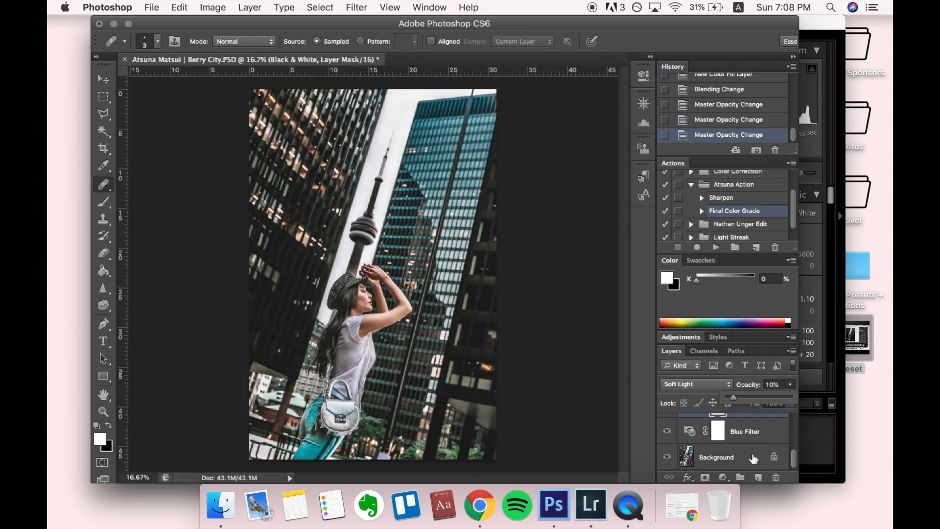
left_click(753, 458)
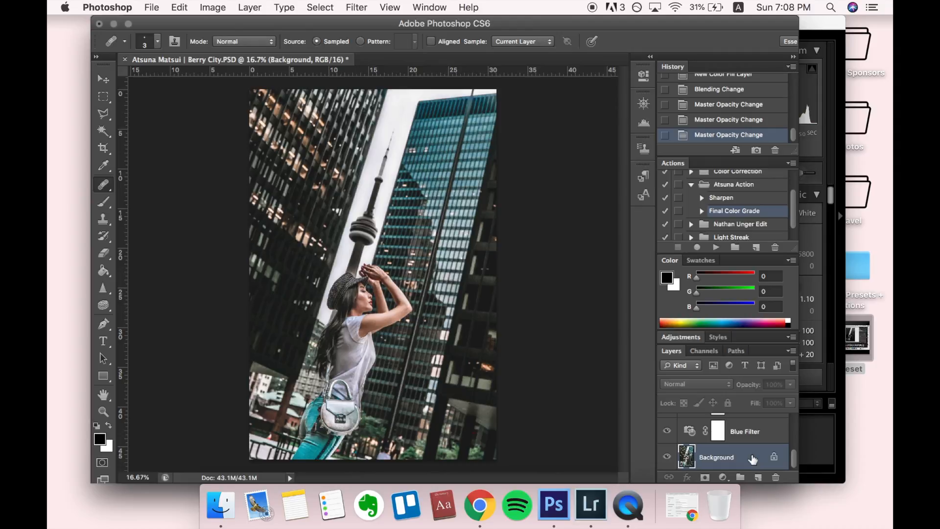
scroll(753, 435, "up", 5)
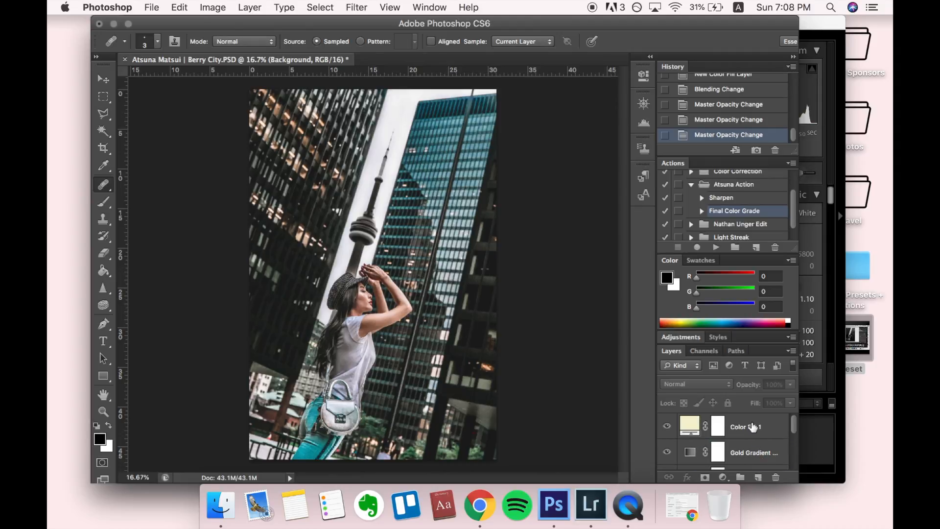
left_click(752, 427)
left_click(740, 477)
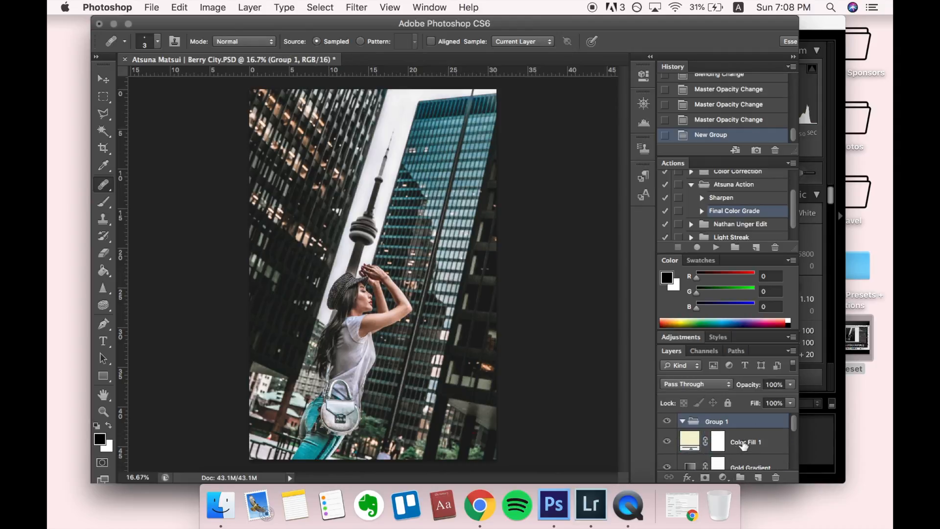
left_click(743, 442)
scroll(743, 443, "down", 3)
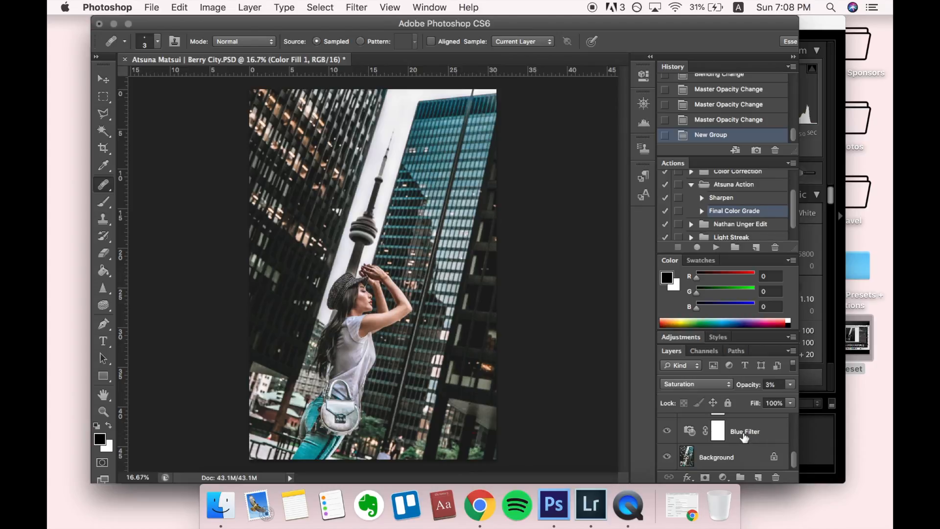
left_click(744, 437, "shift")
scroll(744, 437, "up", 3)
left_click_drag(699, 440, 694, 424)
left_click(683, 422)
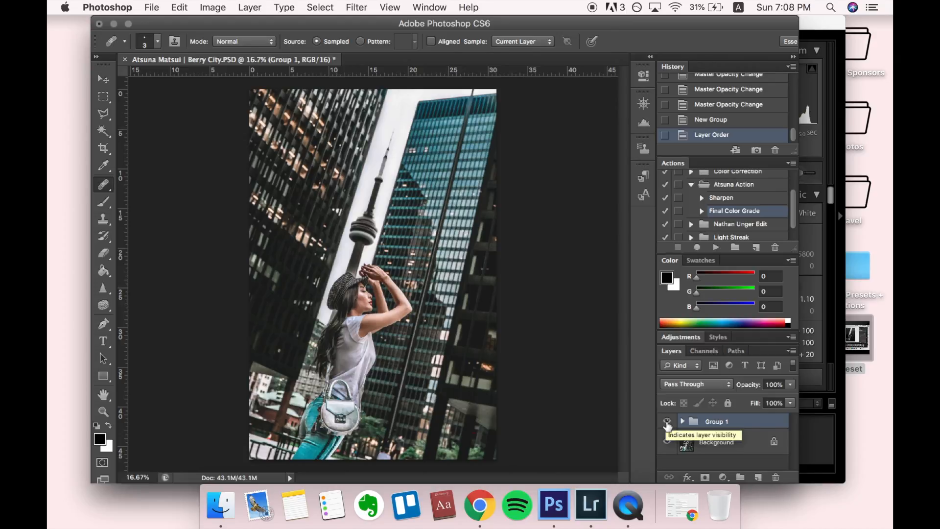
Step: Toggle the color grade group's visibility off and on to compare the photo with and without the grading
left_click(667, 422)
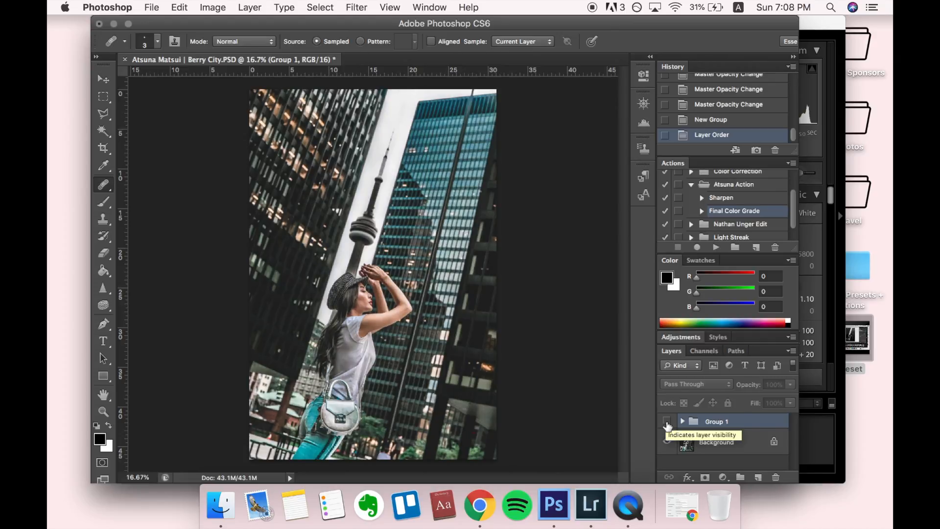
left_click(667, 422)
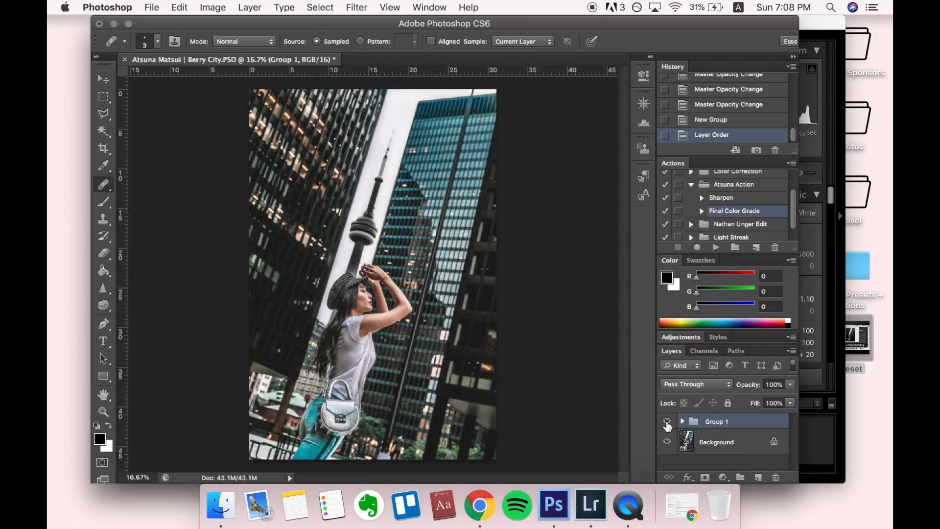
left_click(666, 422)
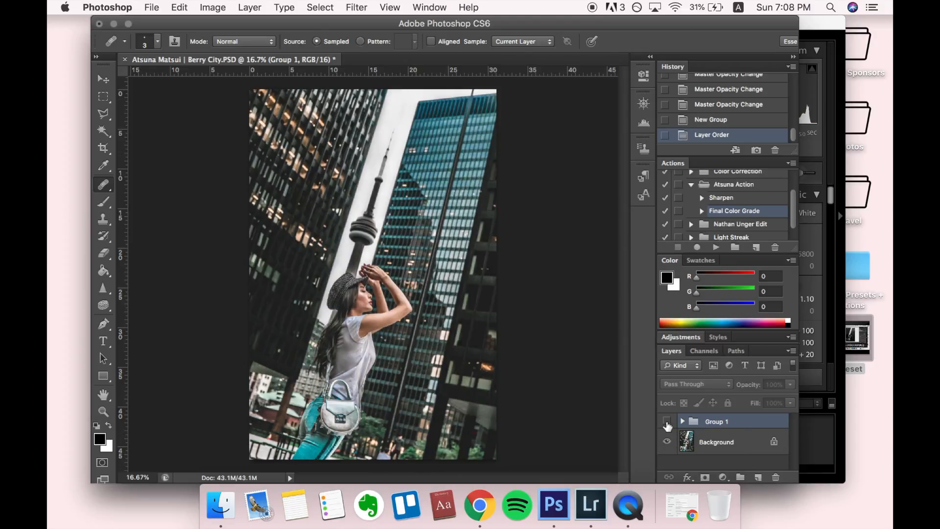
left_click(666, 422)
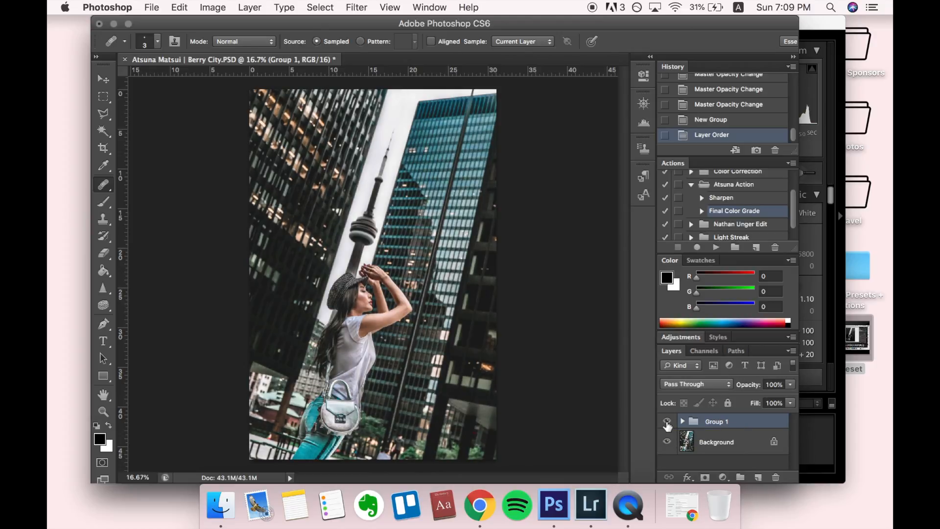
left_click(667, 422)
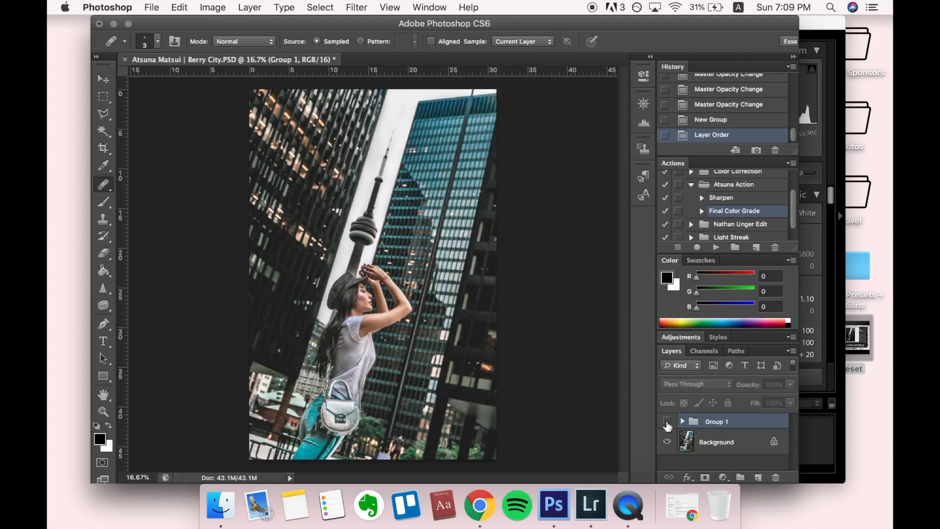
left_click(667, 422)
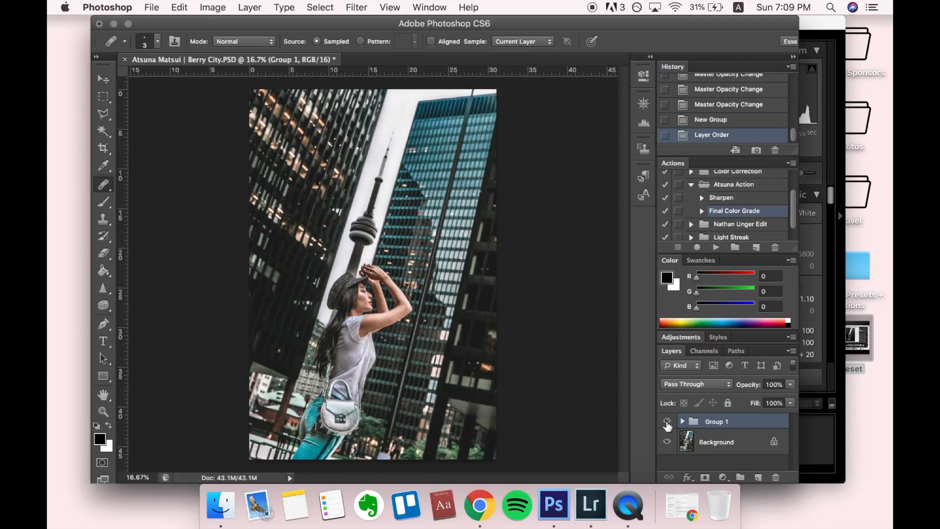